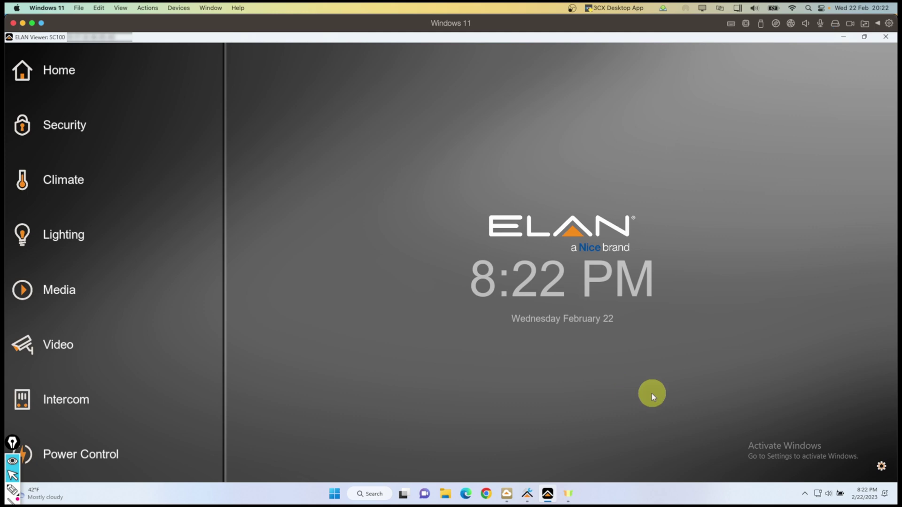
Unlock Advanced Settings with the passcode and open Intercom Global Settings > Media Zone Paging.
left_click(881, 466)
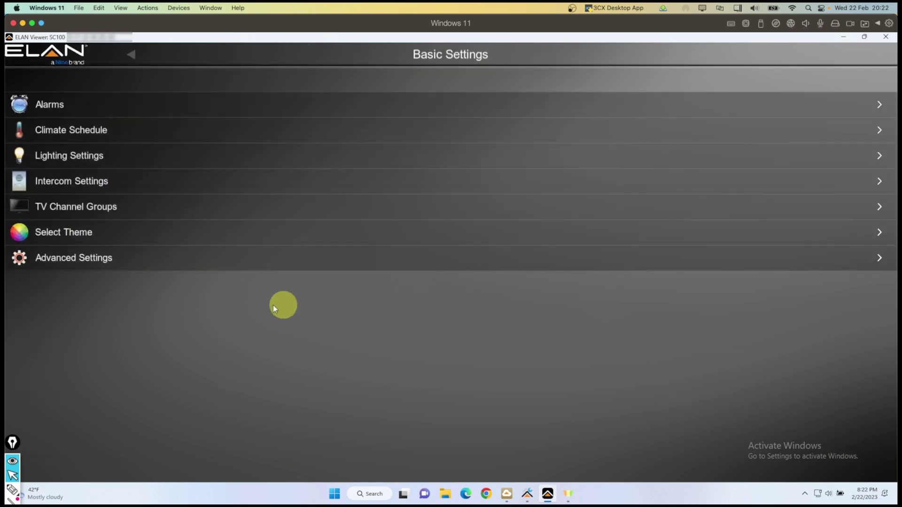
left_click(75, 262)
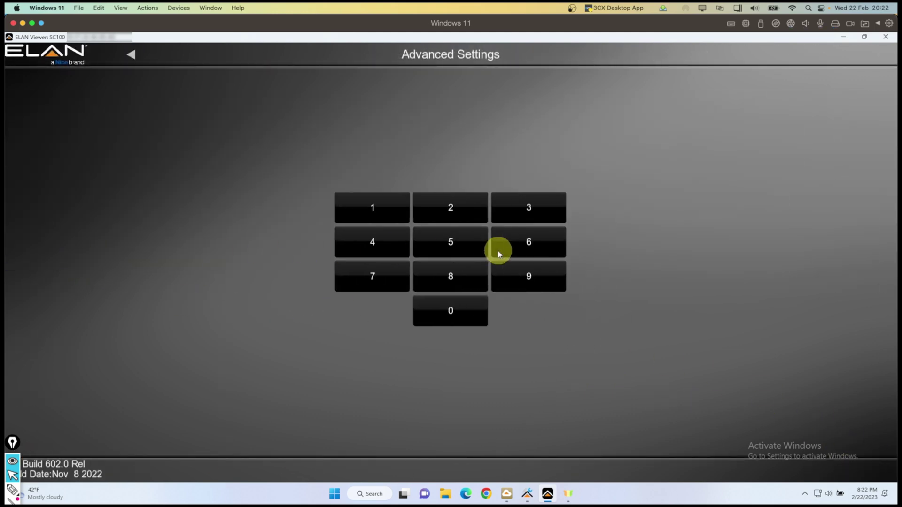
left_click(441, 245)
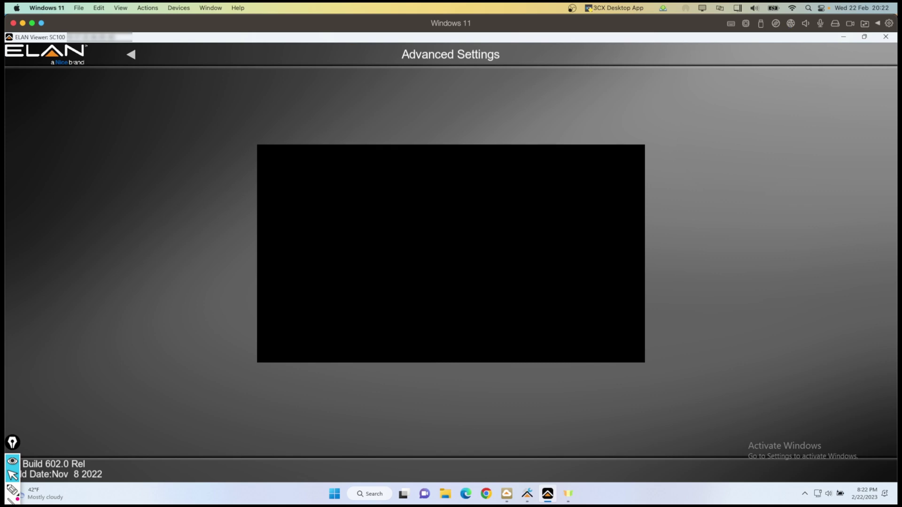
left_click(530, 282)
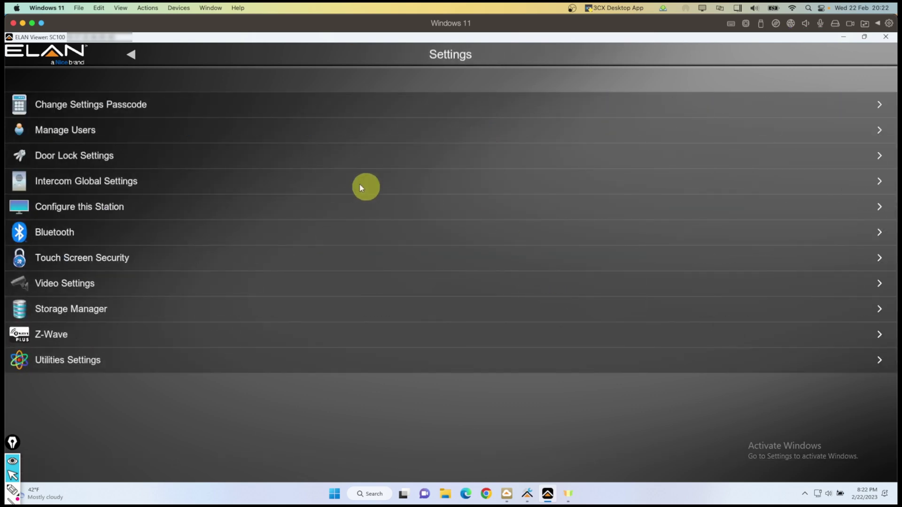
left_click(83, 181)
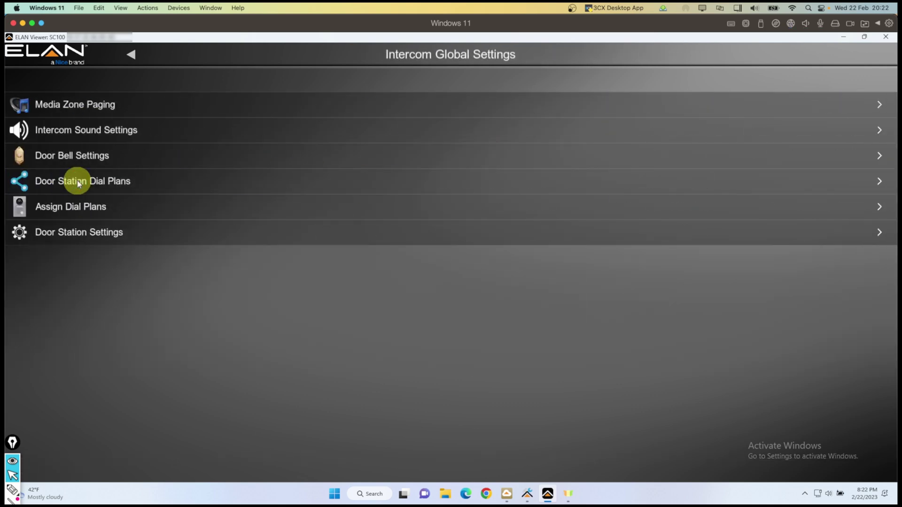
left_click(74, 108)
Highlight the Page Volume and Power On Delay columns, then lower Office's delay to 2.0.
key("ctrl+shift+2")
mouse_move(762, 78)
left_mouse_down()
mouse_move(720, 77)
mouse_move(726, 97)
mouse_move(783, 92)
left_mouse_up()
mouse_move(885, 75)
left_mouse_down()
mouse_move(833, 74)
mouse_move(801, 87)
mouse_move(859, 107)
mouse_move(866, 89)
left_mouse_up()
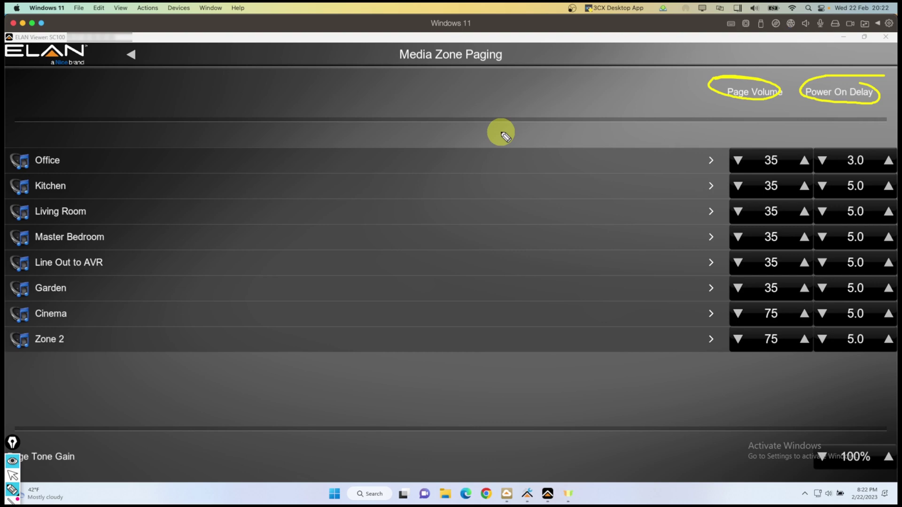
key("Escape")
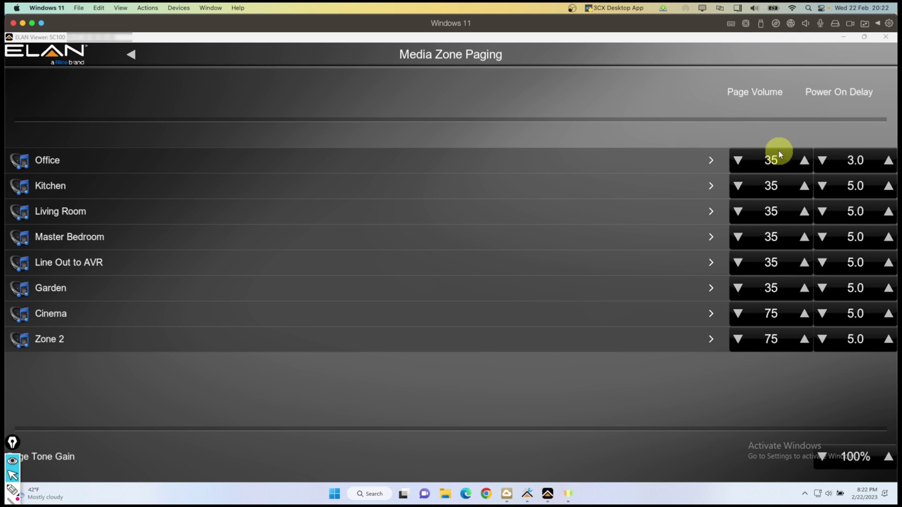
key("p")
mouse_move(777, 138)
left_mouse_down()
mouse_move(761, 142)
mouse_move(767, 173)
mouse_move(774, 137)
left_mouse_up()
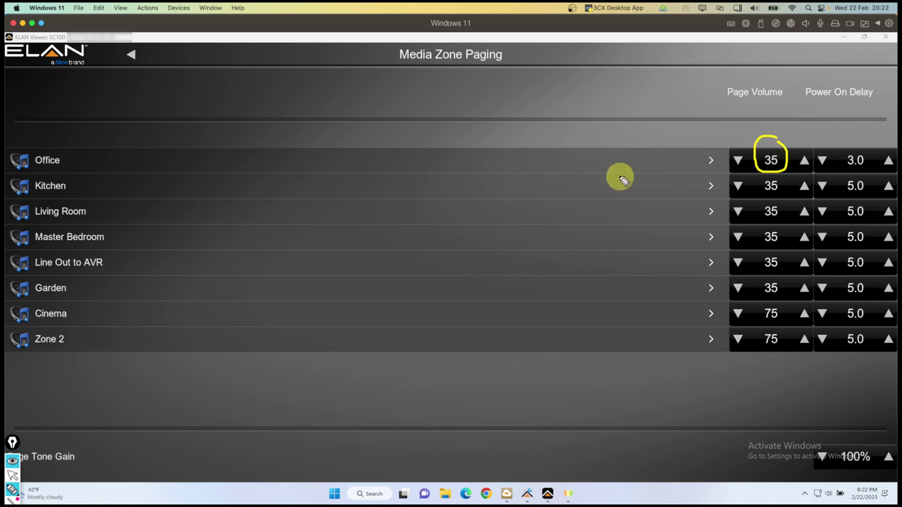
key("Escape")
left_click(821, 160)
left_click(821, 160)
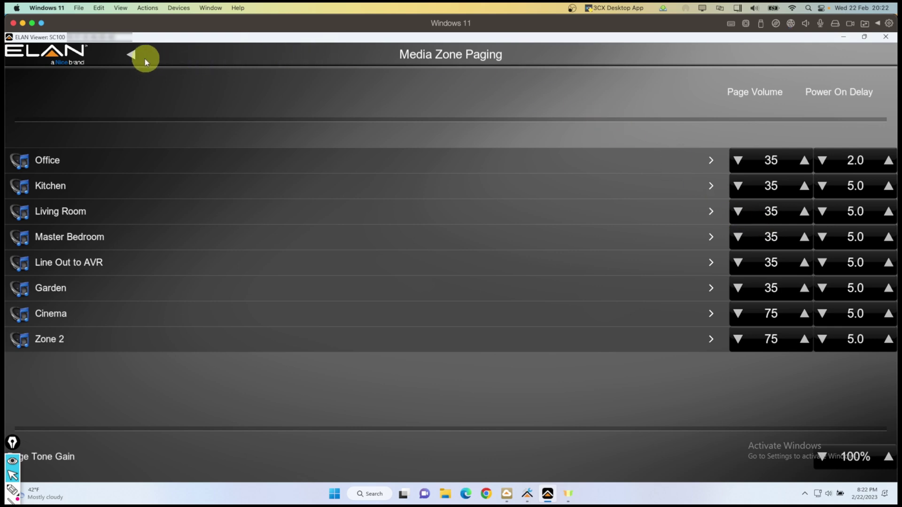
Open the Home door station dial plan's settings and its Door Bell Sound list.
left_click(130, 55)
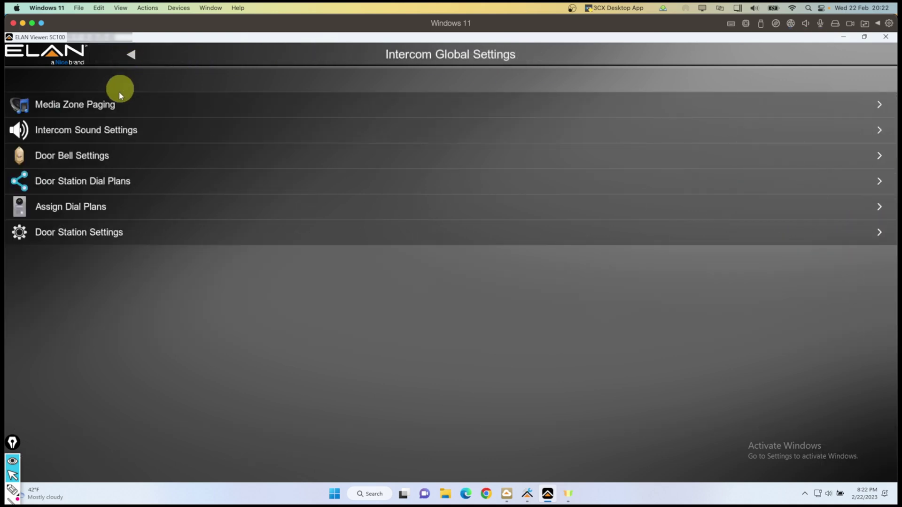
left_click(112, 181)
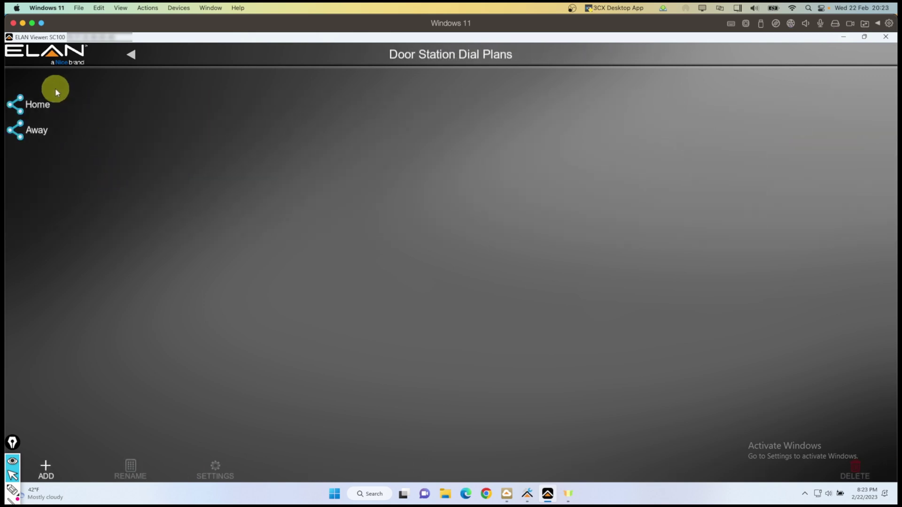
left_click(57, 104)
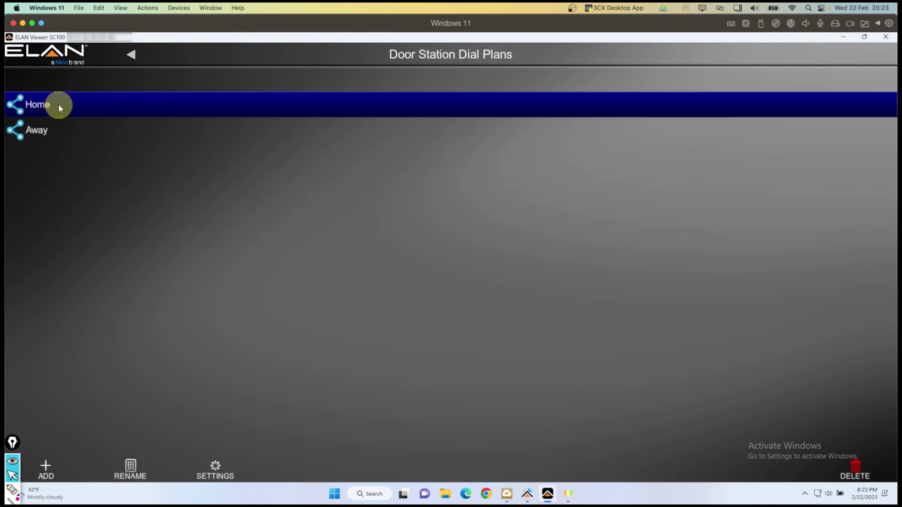
left_click(216, 467)
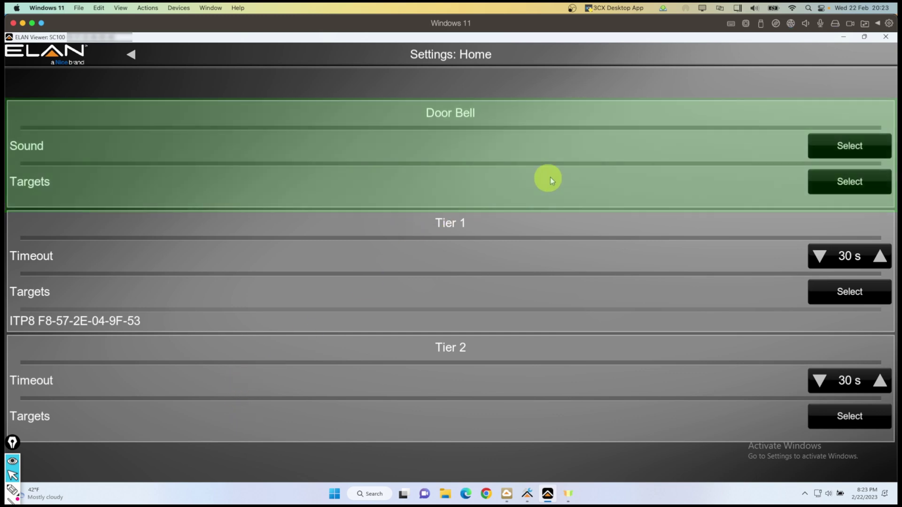
left_click(842, 146)
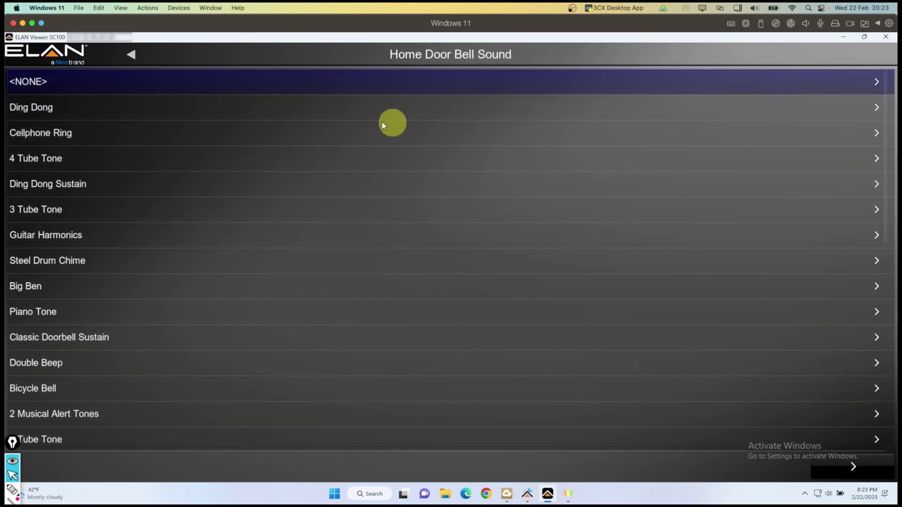
Audition Ding Dong and Cellphone Ring, then set the Home doorbell sound to 4 Tube Tone.
left_click(168, 113)
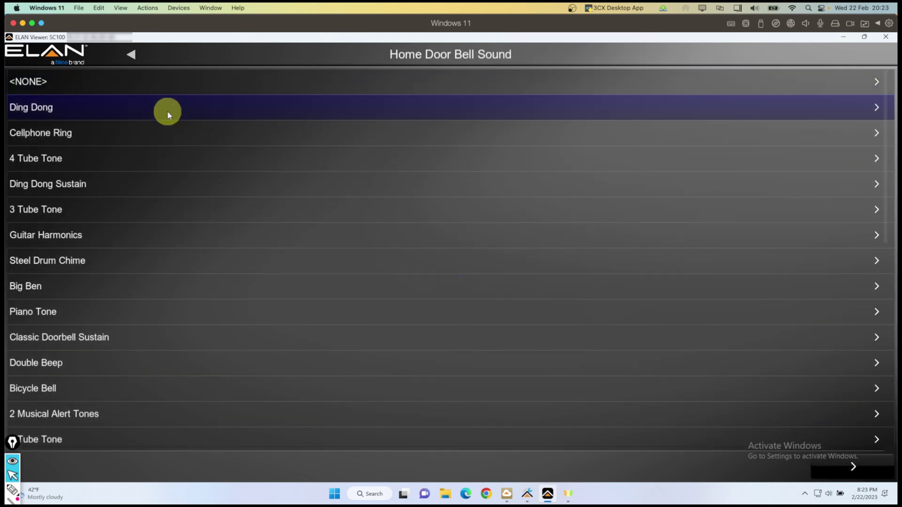
left_click(869, 473)
left_click(146, 129)
left_click(855, 467)
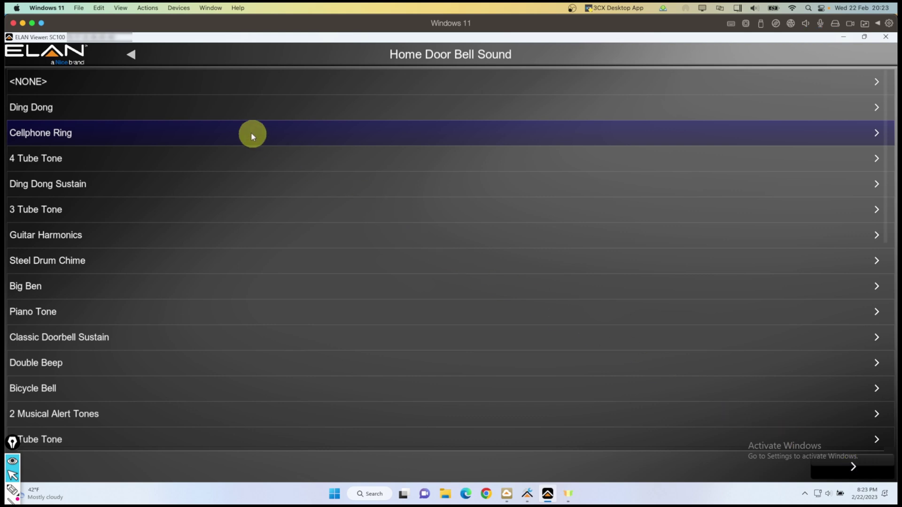
left_click(41, 156)
left_click(856, 467)
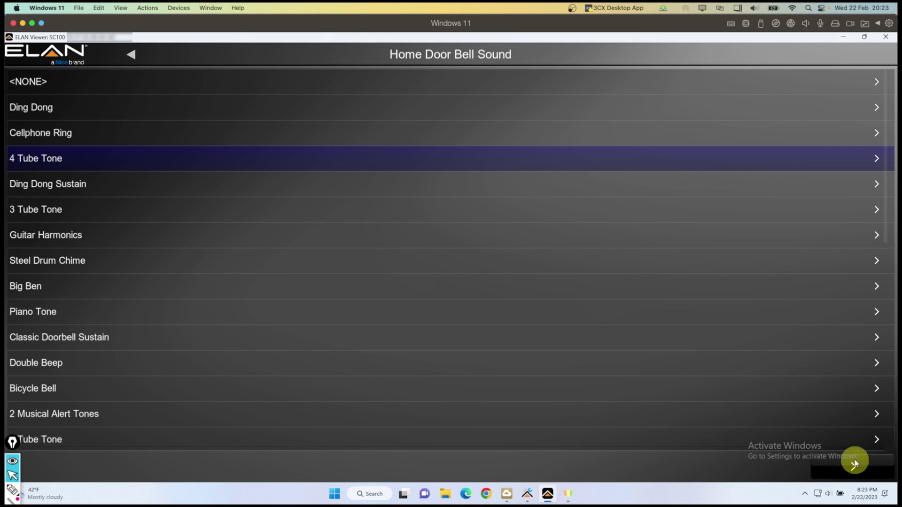
left_click(140, 58)
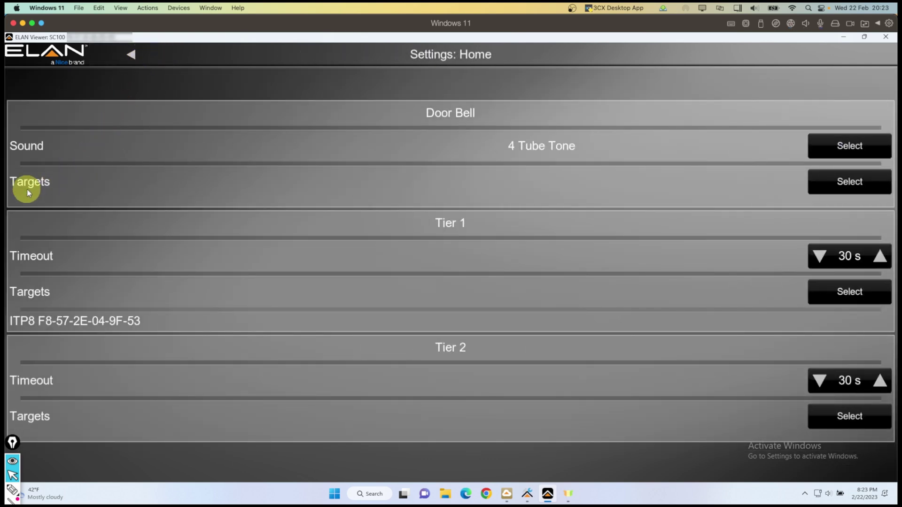
left_click(836, 184)
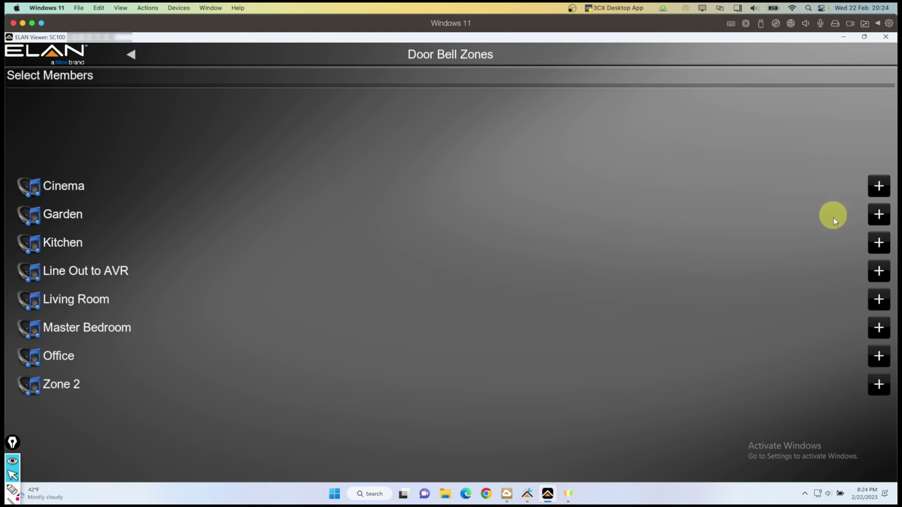
Add Office, Living Room and Cinema as Home doorbell target zones.
left_click(879, 359)
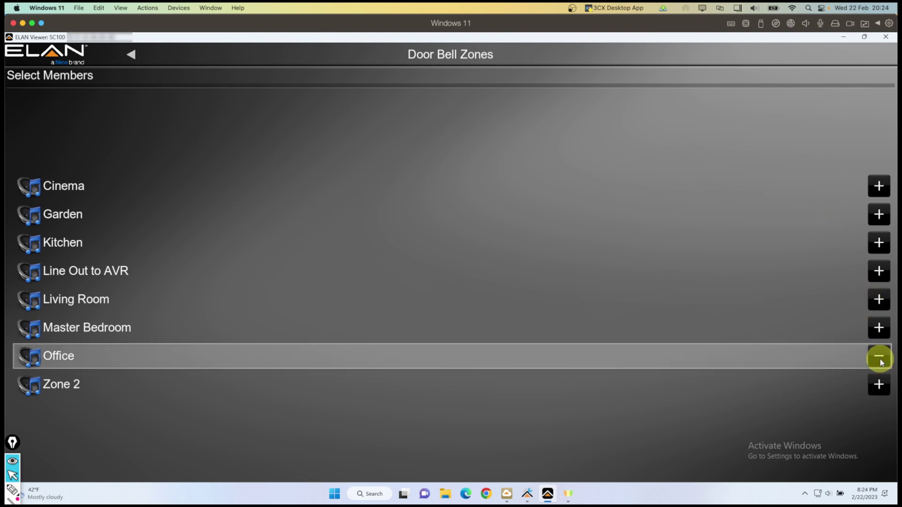
left_click(879, 301)
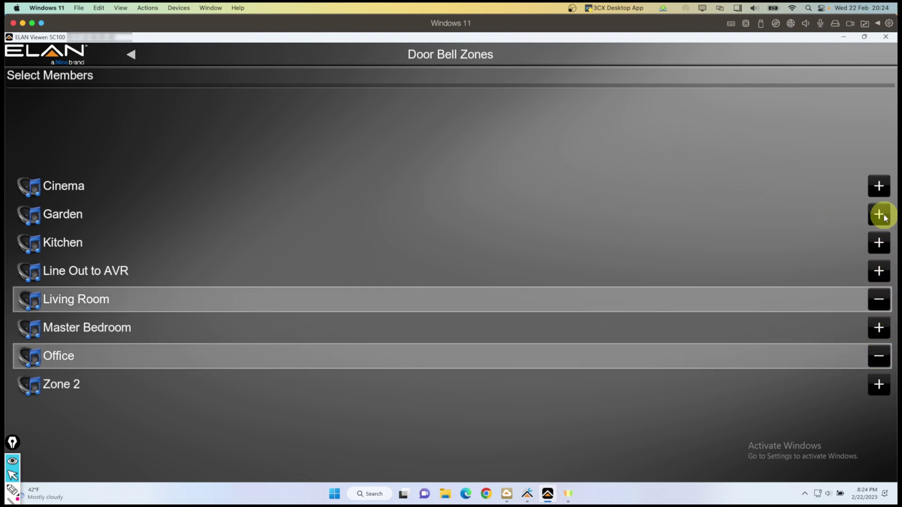
left_click(879, 188)
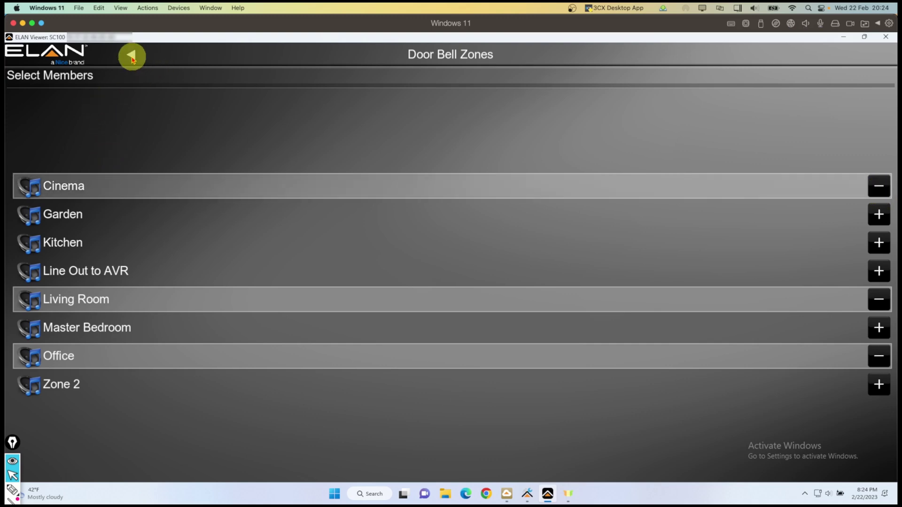
left_click(131, 57)
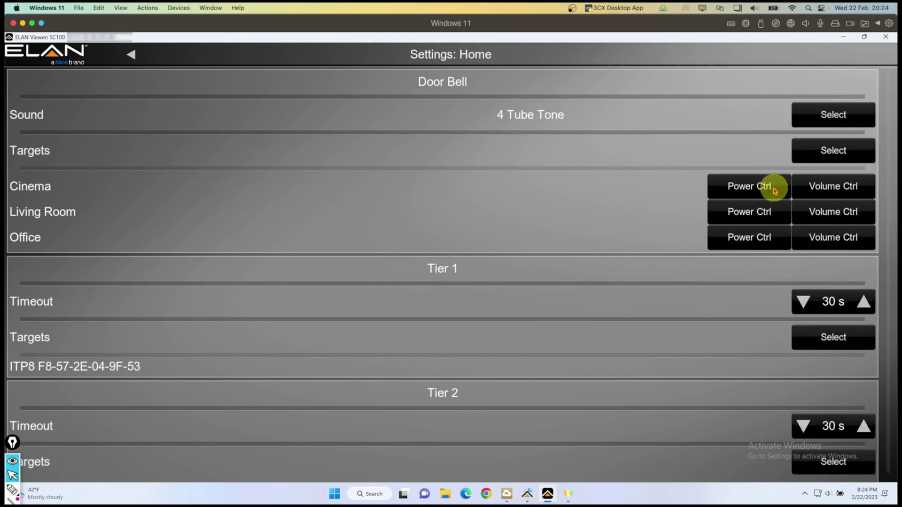
Enable Power Ctrl and Volume Ctrl for Cinema, Living Room and Office.
left_click(774, 191)
left_click(809, 187)
left_click(761, 211)
left_click(828, 215)
left_click(761, 236)
left_click(821, 237)
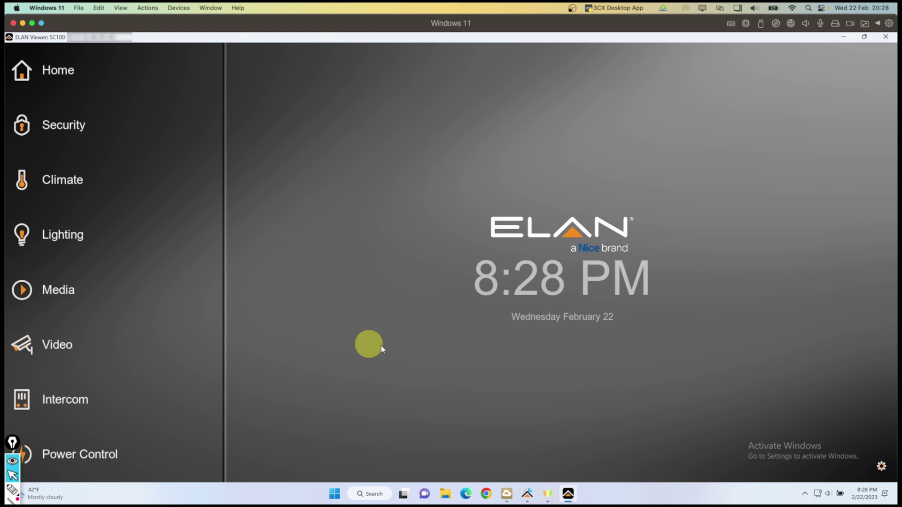
Play the Dance UK stream from Fusion Streamer in the Office media zone.
left_click(52, 286)
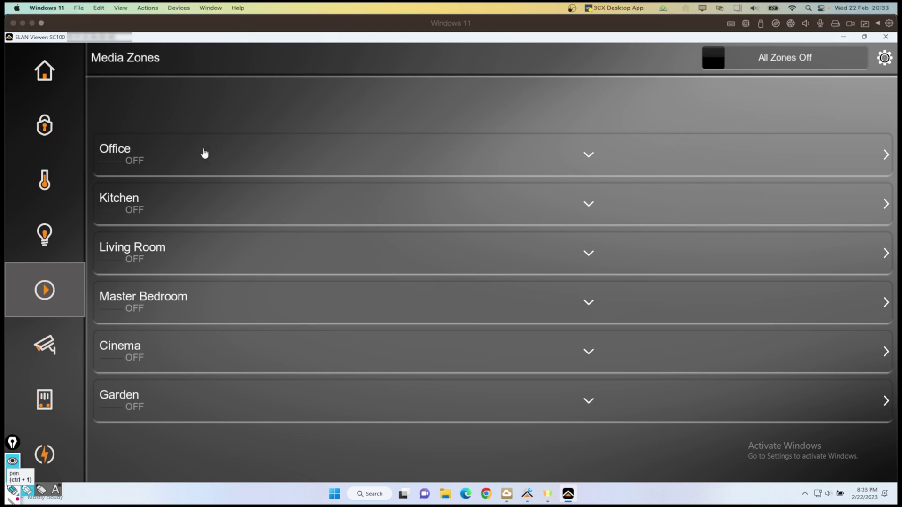
left_click(204, 152)
left_click(486, 194)
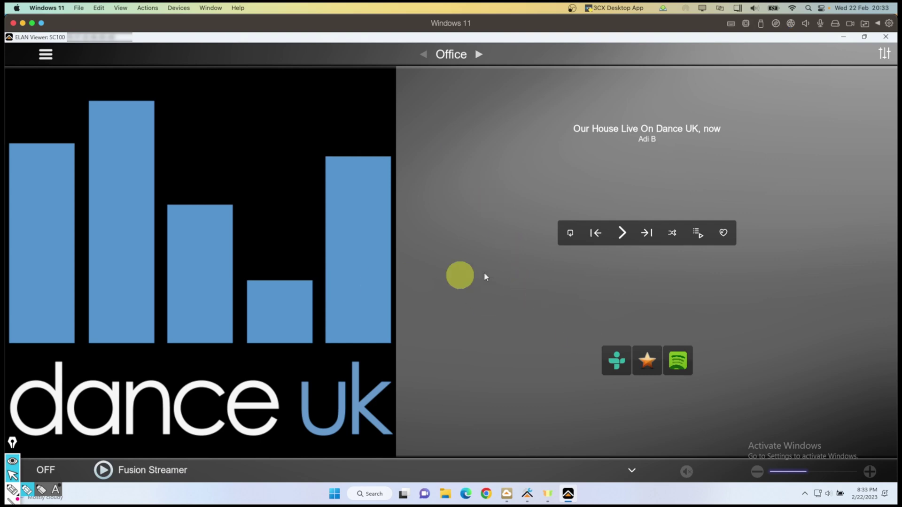
left_click(621, 233)
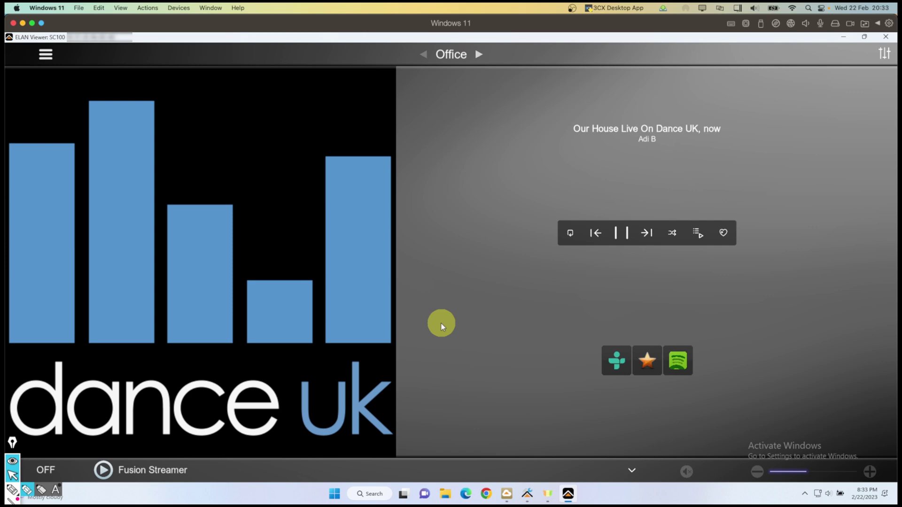
left_click(44, 273)
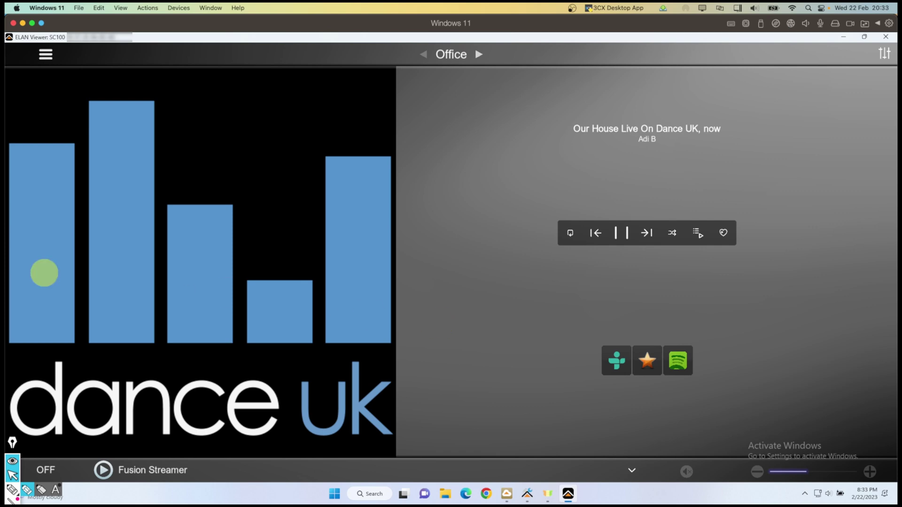